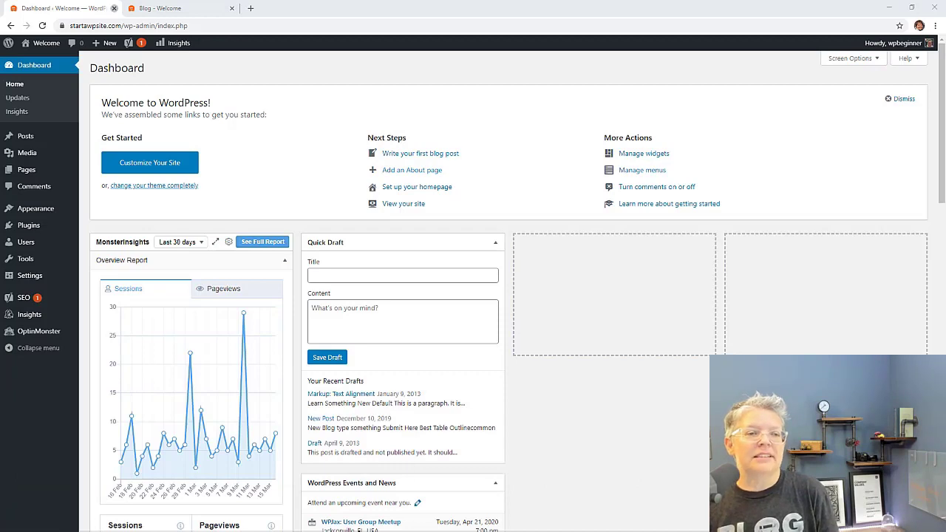
Step: View the live site's posts-based home page in the other tab, scrolling down and back to the top
{"action": "left_click", "coordinate": [191, 12]}
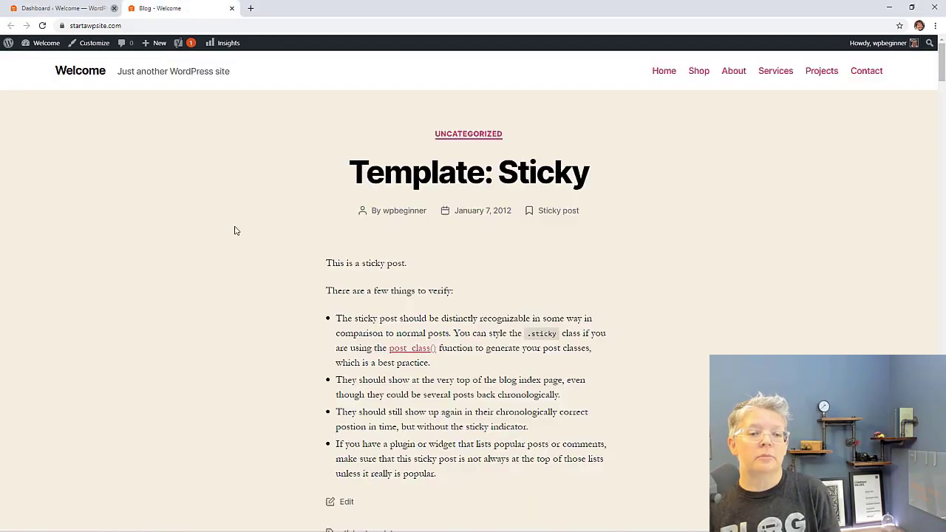
{"action": "scroll", "coordinate": [234, 231], "scroll_direction": "down", "scroll_amount": 5}
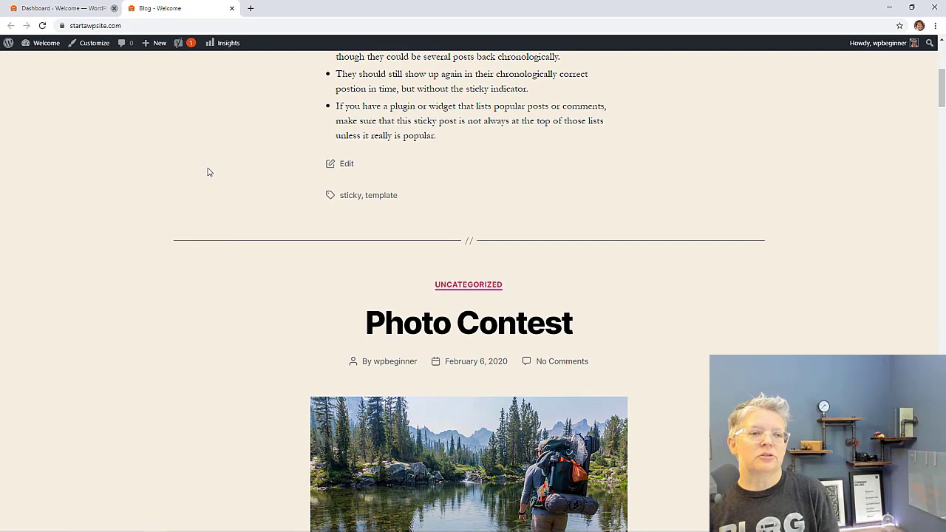
{"action": "scroll", "coordinate": [148, 127], "scroll_direction": "down", "scroll_amount": 2}
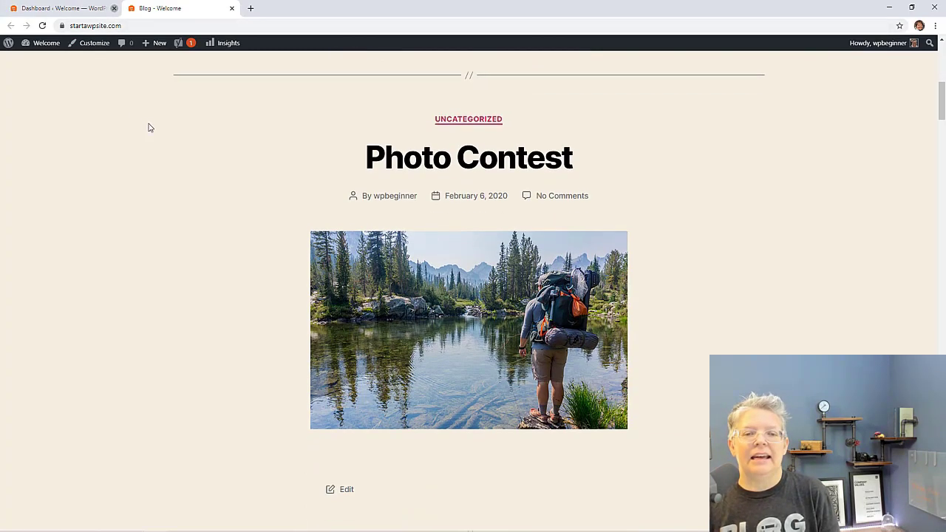
{"action": "scroll", "coordinate": [148, 127], "scroll_direction": "down", "scroll_amount": 8}
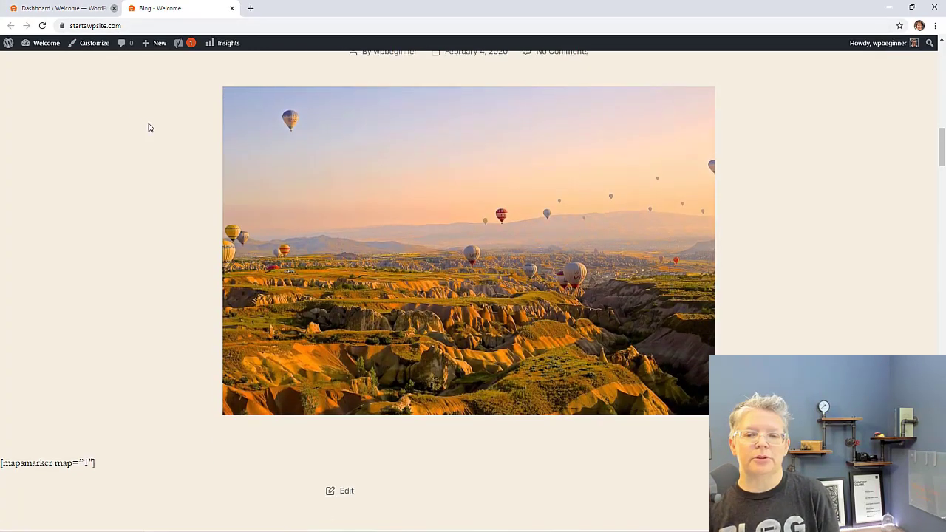
{"action": "scroll", "coordinate": [148, 127], "scroll_direction": "down", "scroll_amount": 4}
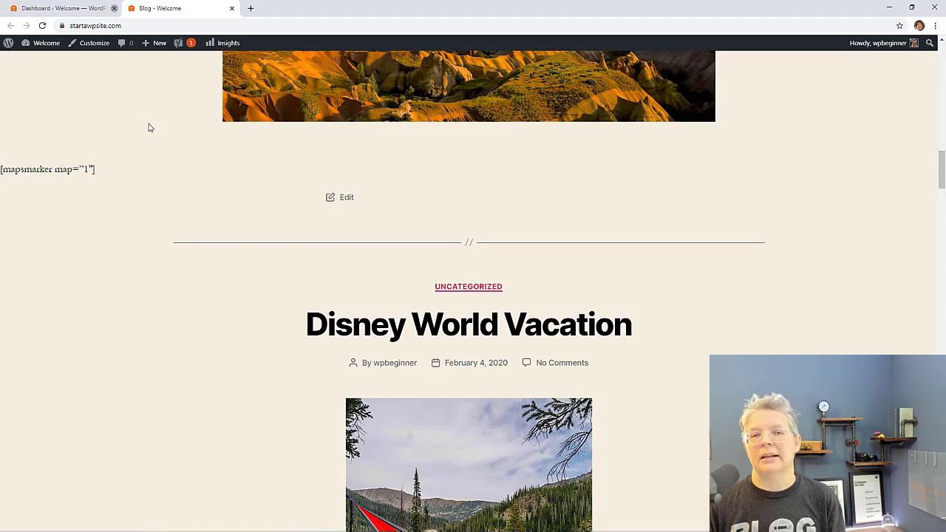
{"action": "scroll", "coordinate": [148, 127], "scroll_direction": "up", "scroll_amount": 15}
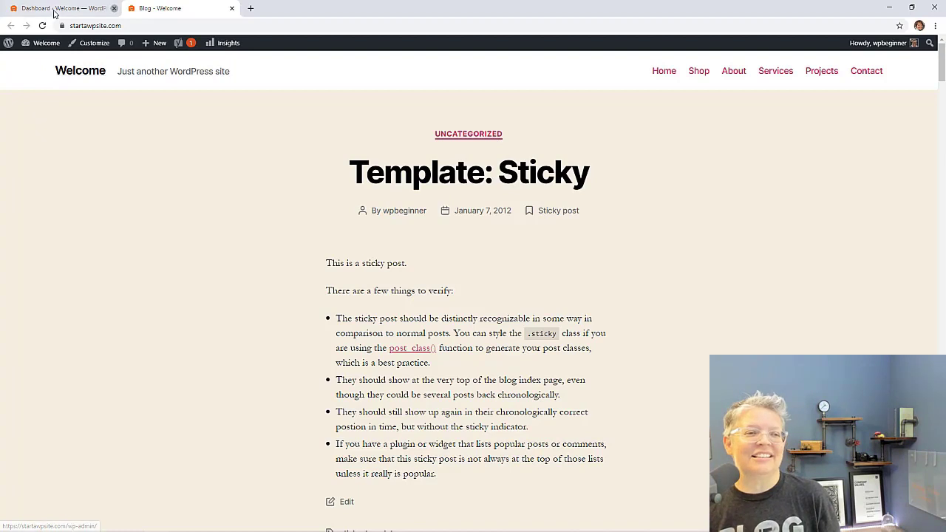
Step: Create and publish an empty page titled 'Blog', then return to the Pages list
{"action": "left_click", "coordinate": [54, 10]}
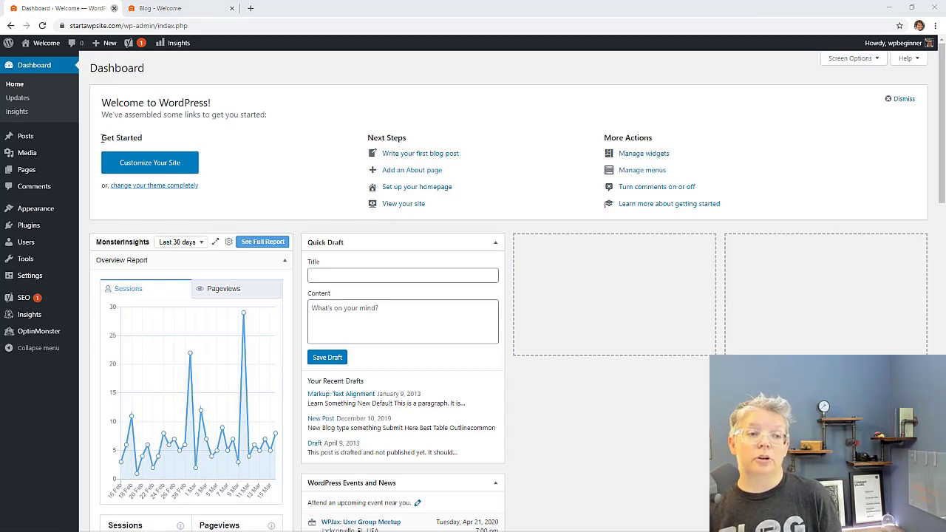
{"action": "left_click", "coordinate": [27, 175]}
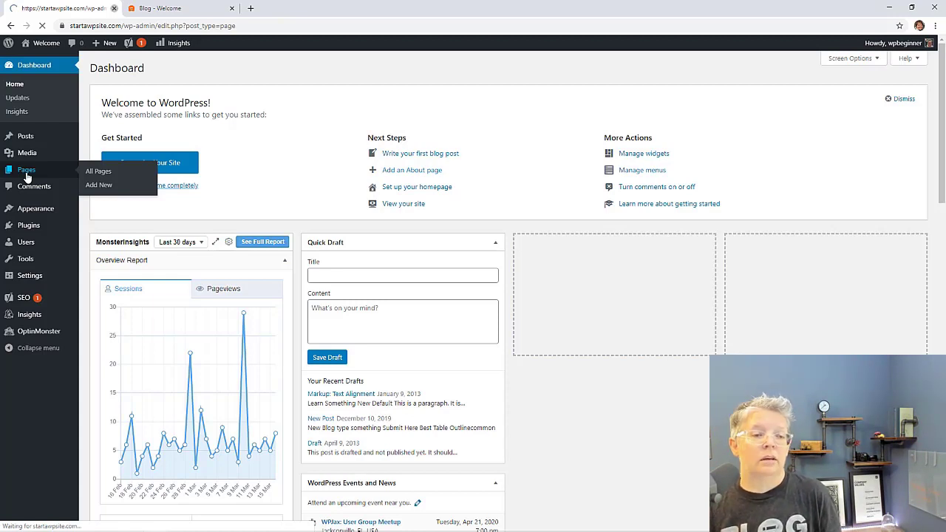
{"action": "left_click", "coordinate": [141, 69]}
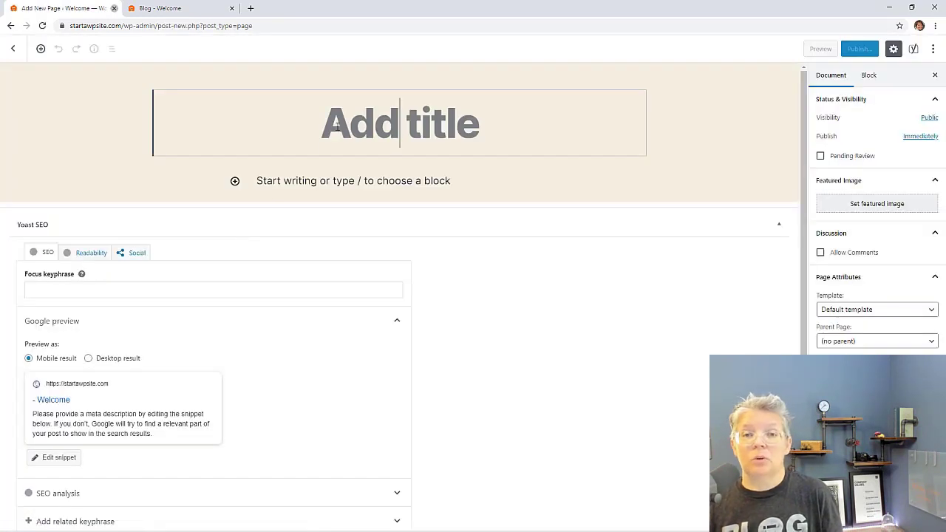
{"action": "type", "text": "Blog"}
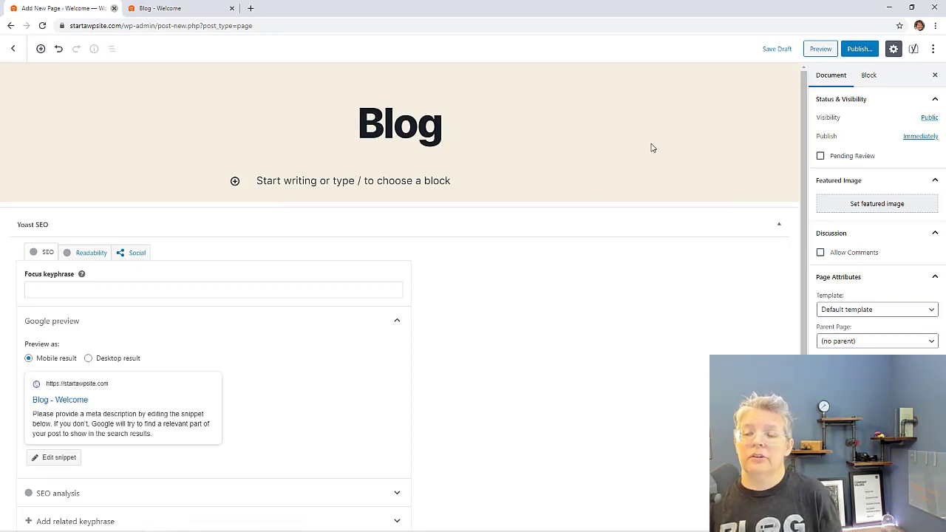
{"action": "left_click", "coordinate": [861, 50]}
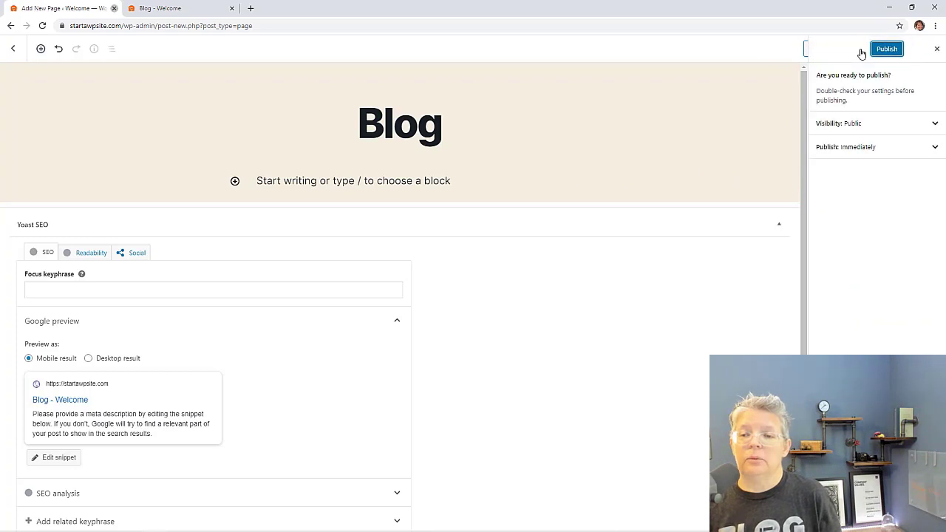
{"action": "left_click", "coordinate": [887, 48]}
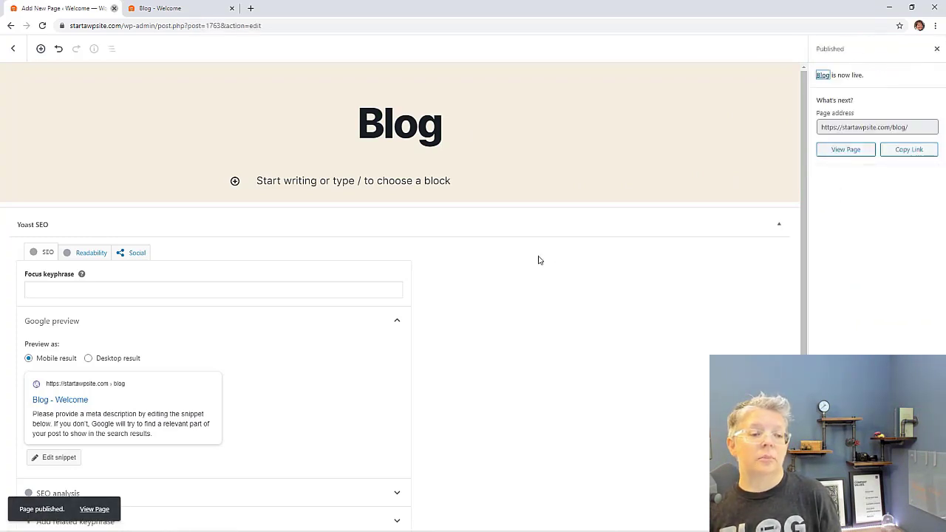
{"action": "left_click", "coordinate": [19, 51]}
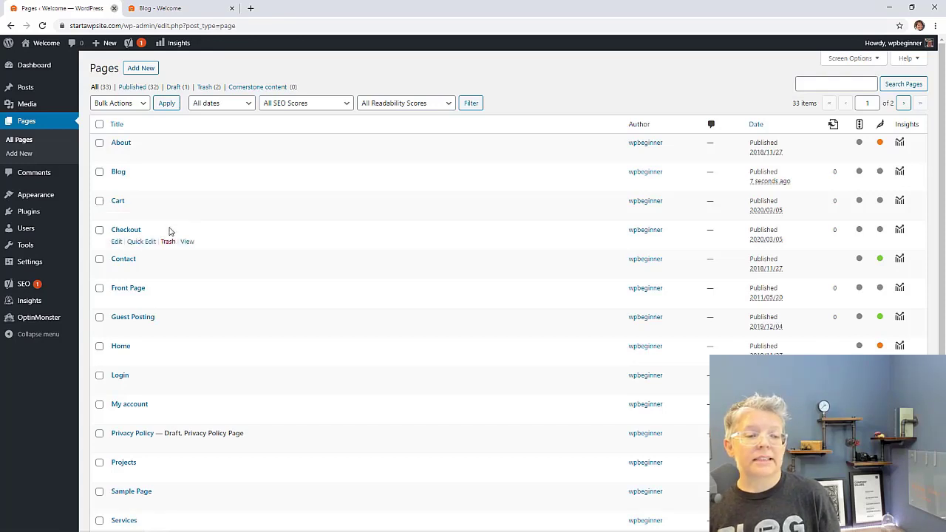
Step: In Reading settings, make the homepage a static page and select 'Home' as the Homepage
{"action": "mouse_move", "coordinate": [35, 264]}
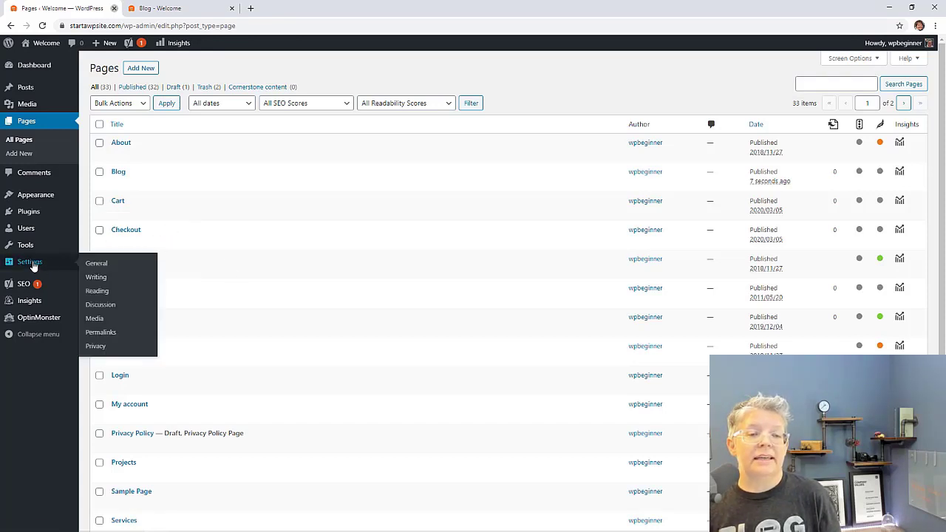
{"action": "left_click", "coordinate": [97, 292]}
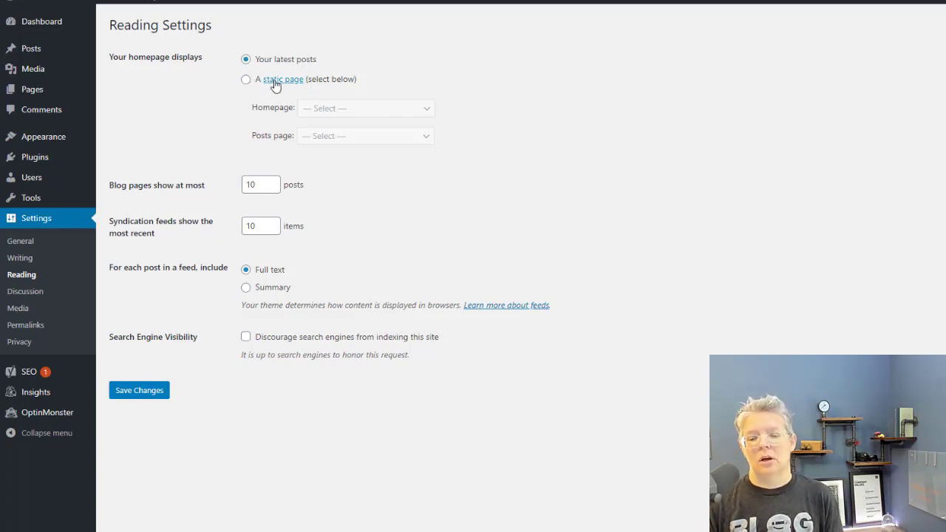
{"action": "left_click", "coordinate": [247, 81]}
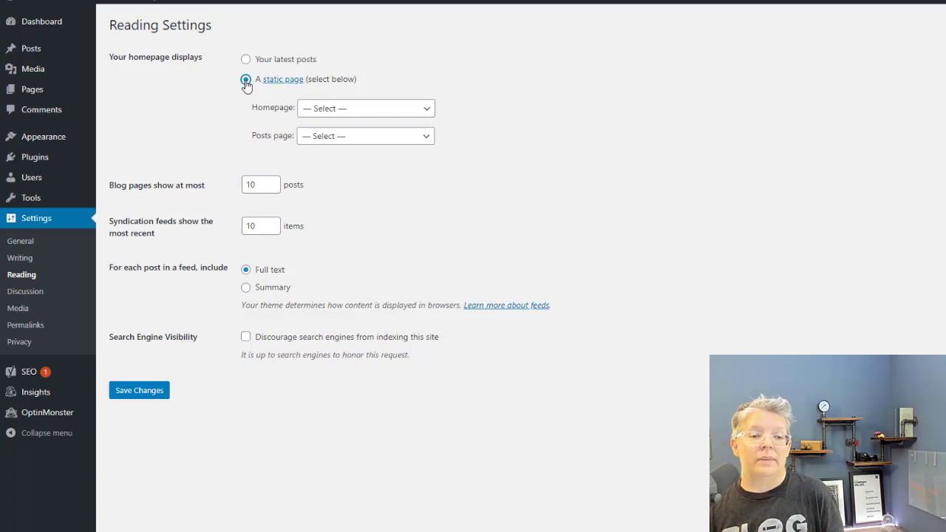
{"action": "left_click", "coordinate": [324, 110]}
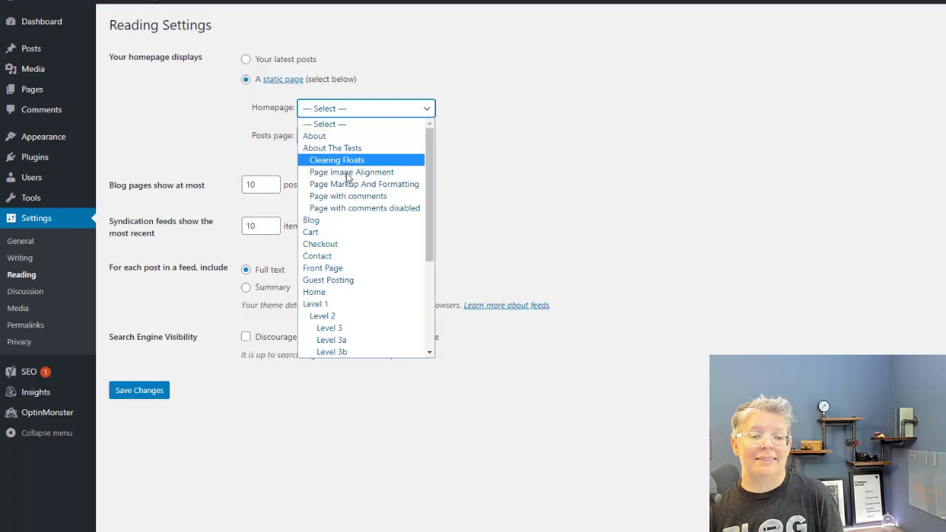
{"action": "scroll", "coordinate": [351, 246], "scroll_direction": "down", "scroll_amount": 1}
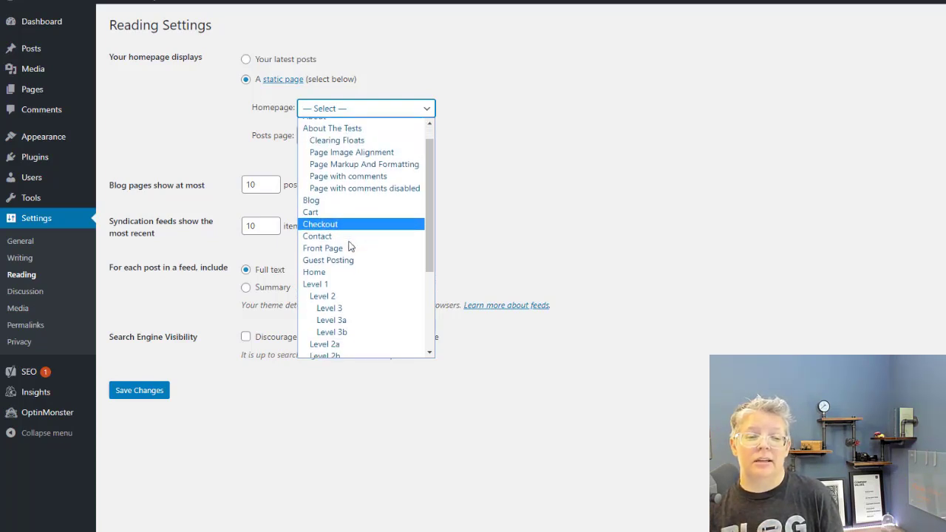
{"action": "left_click", "coordinate": [318, 275]}
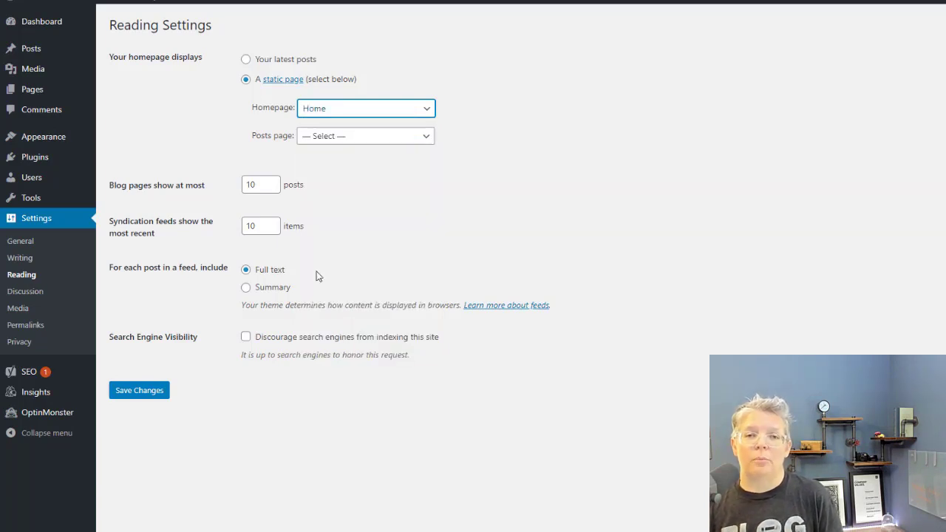
{"action": "mouse_move", "coordinate": [49, 96]}
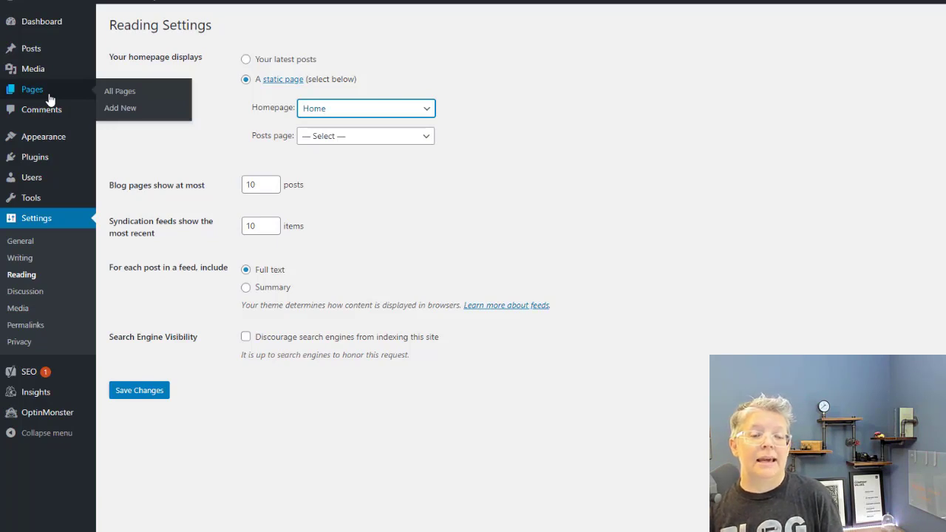
Step: Choose 'Blog' as the Posts page, keep 10 posts per page, and save the reading settings
{"action": "left_click", "coordinate": [323, 141]}
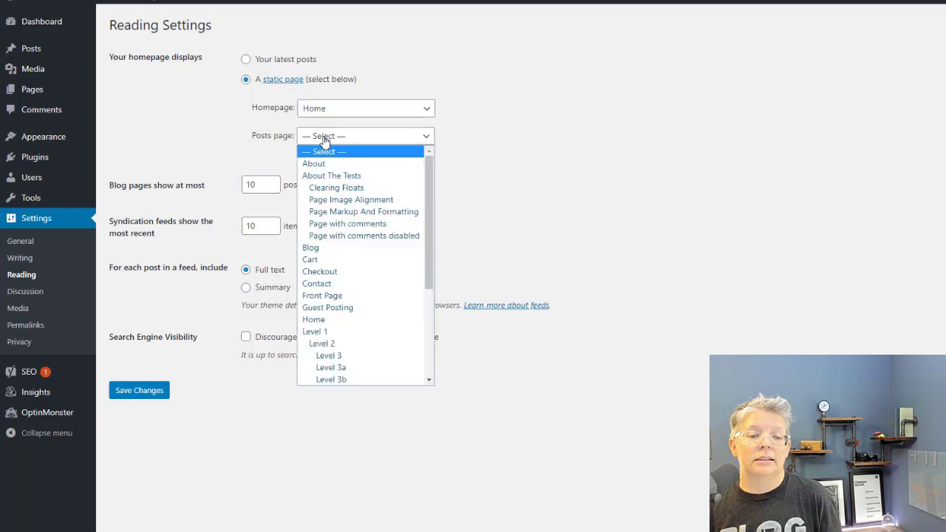
{"action": "left_click", "coordinate": [321, 250]}
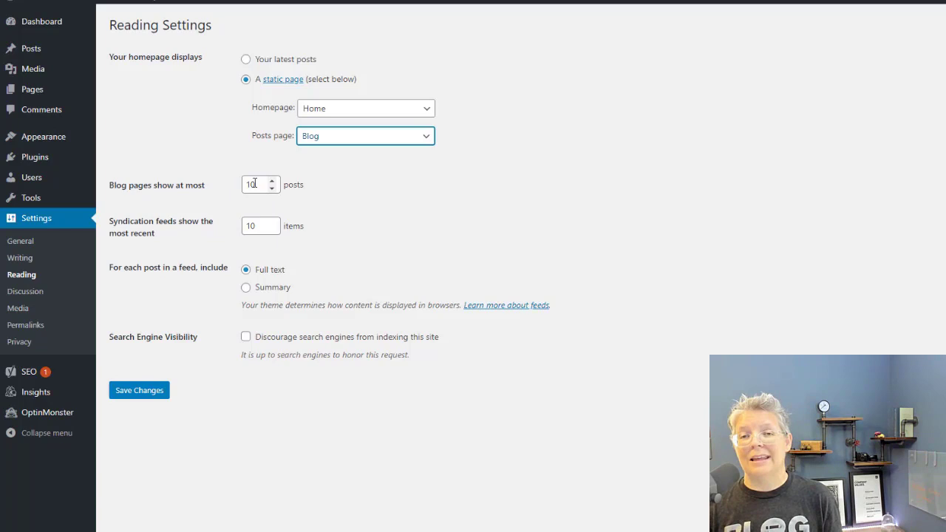
{"action": "left_click_drag", "start_coordinate": [254, 184], "coordinate": [226, 185]}
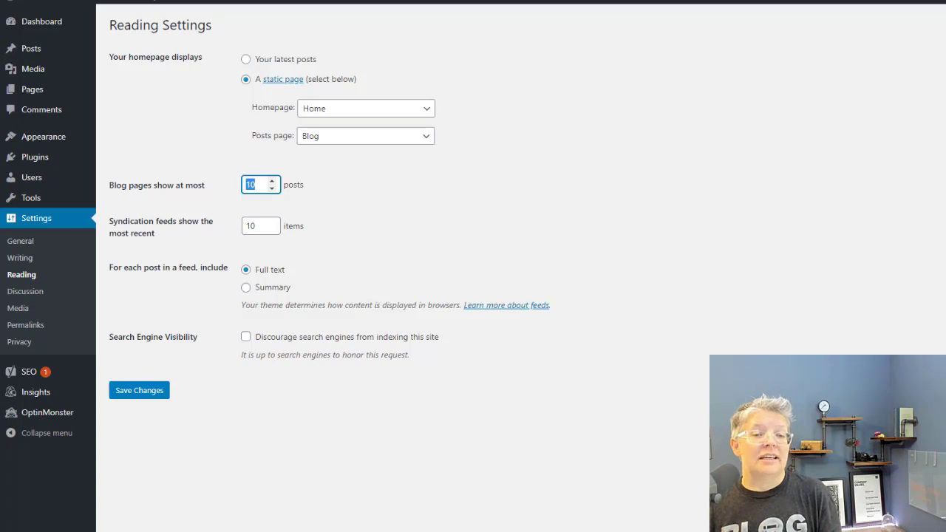
{"action": "left_click", "coordinate": [326, 201]}
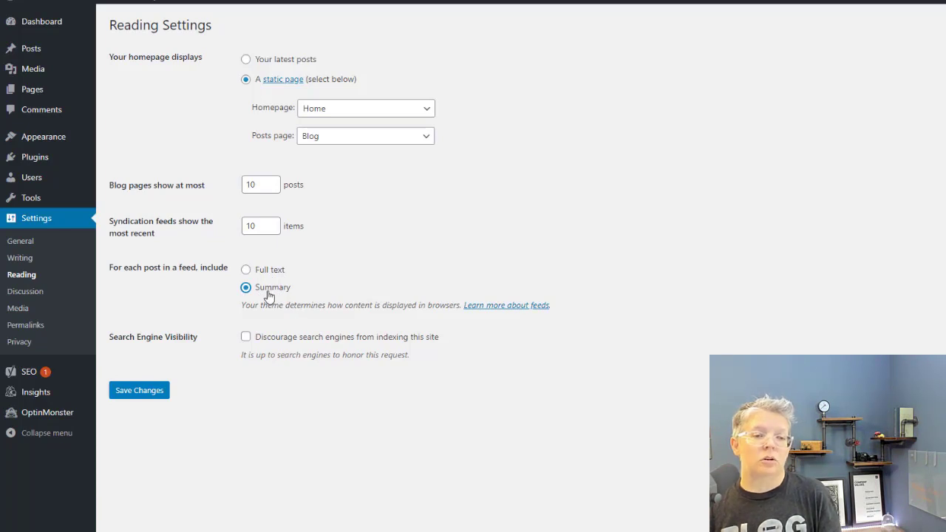
{"action": "left_click", "coordinate": [145, 389]}
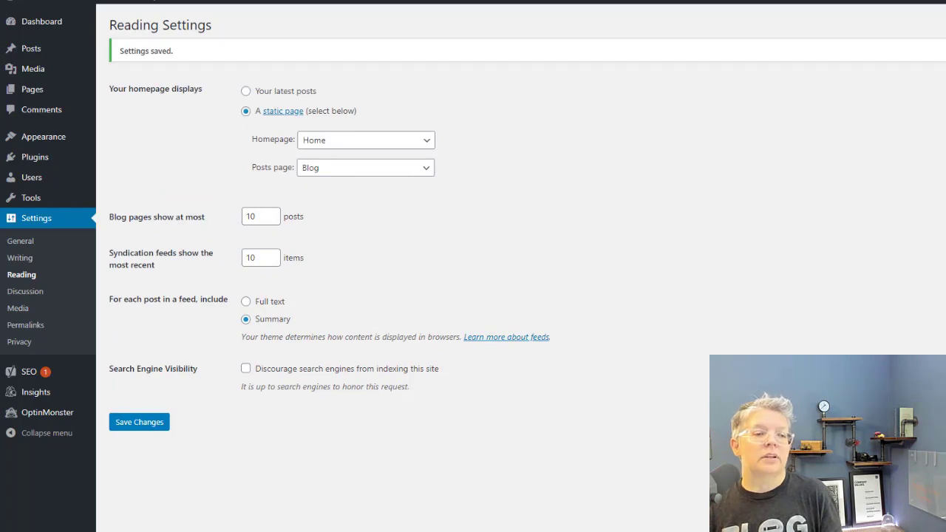
Step: Check that Blog shows the 'Posts Page' label in All Pages, then go to Appearance > Menus
{"action": "mouse_move", "coordinate": [48, 55]}
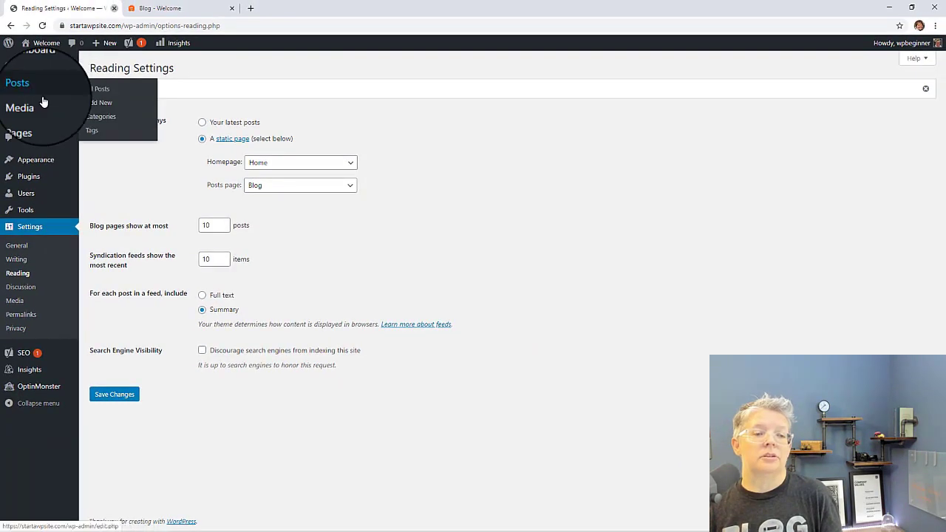
{"action": "mouse_move", "coordinate": [29, 120]}
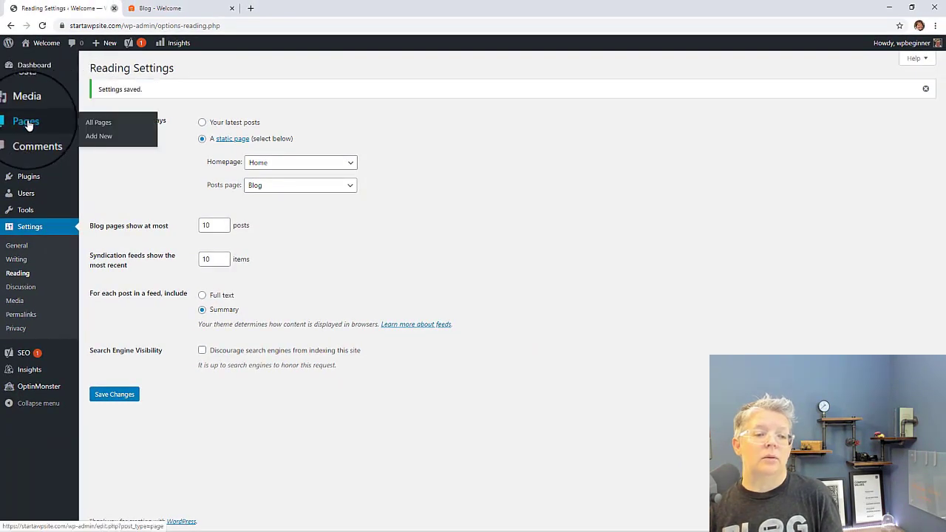
{"action": "left_click", "coordinate": [89, 126]}
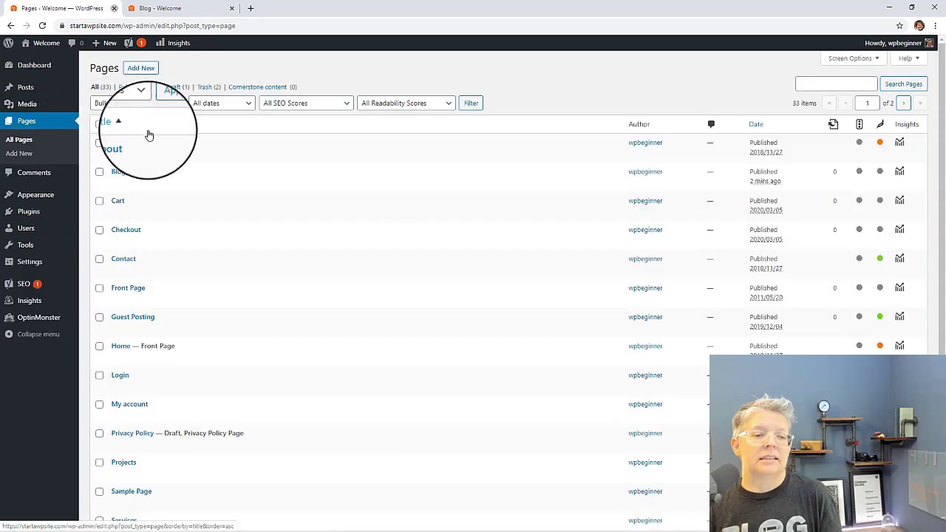
{"action": "mouse_move", "coordinate": [151, 172]}
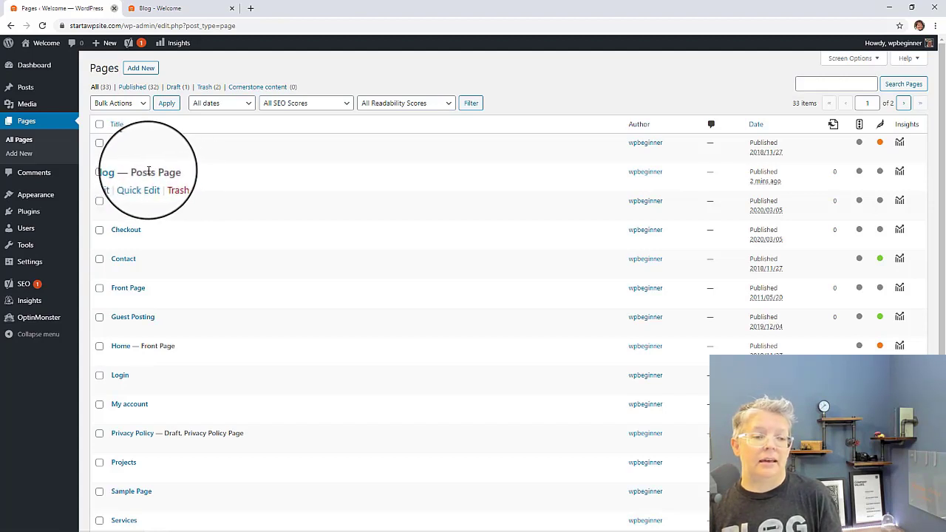
{"action": "scroll", "coordinate": [255, 310], "scroll_direction": "down", "scroll_amount": 1}
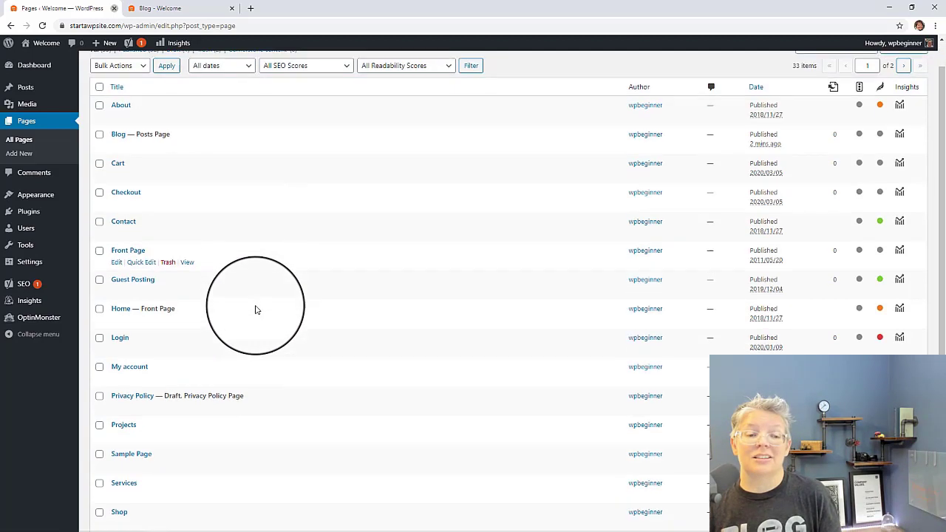
{"action": "scroll", "coordinate": [255, 310], "scroll_direction": "down", "scroll_amount": 1}
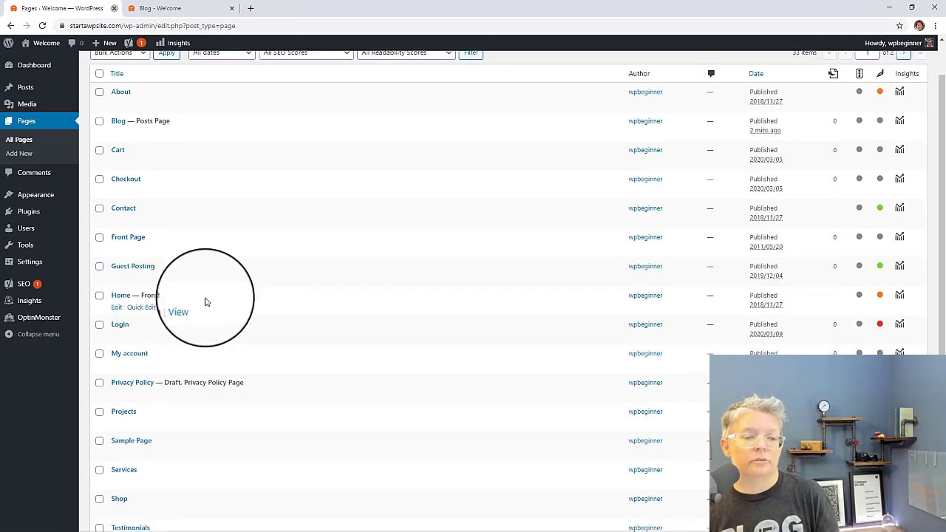
{"action": "scroll", "coordinate": [189, 208], "scroll_direction": "up", "scroll_amount": 2}
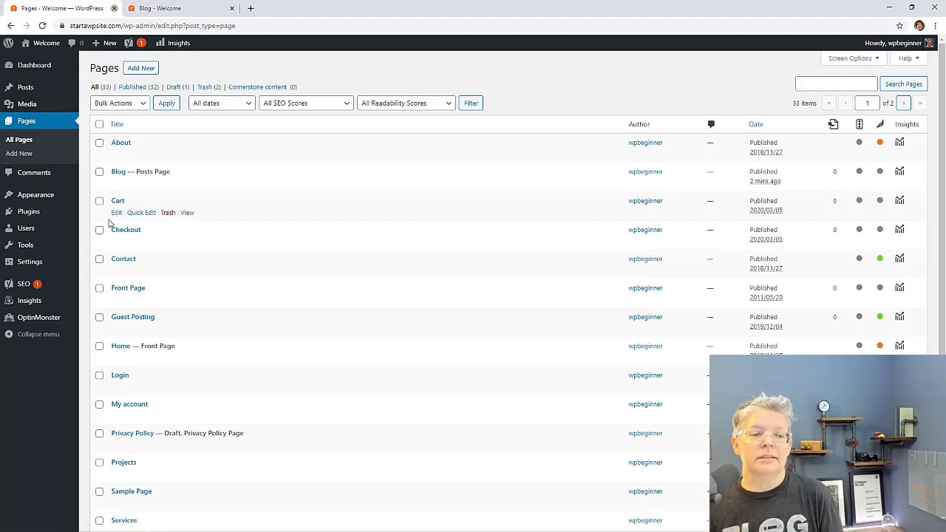
{"action": "mouse_move", "coordinate": [28, 197]}
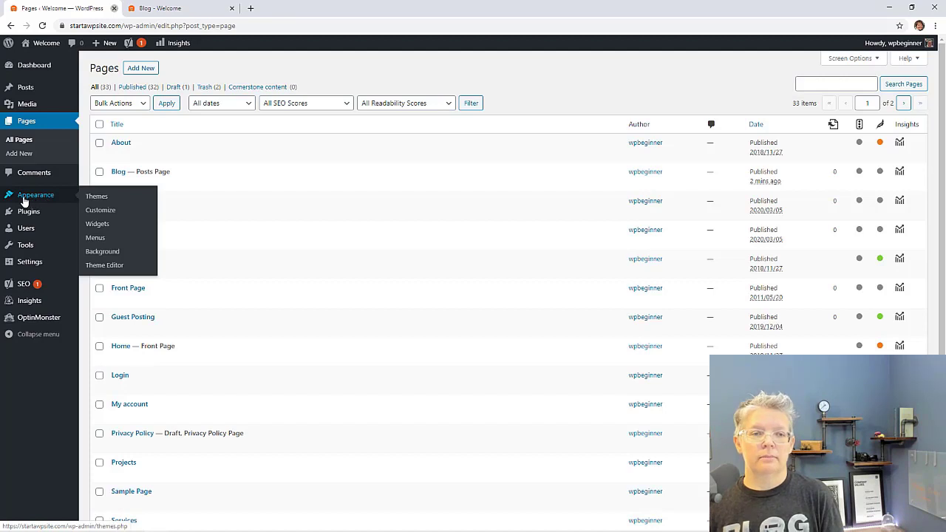
{"action": "left_click", "coordinate": [94, 239]}
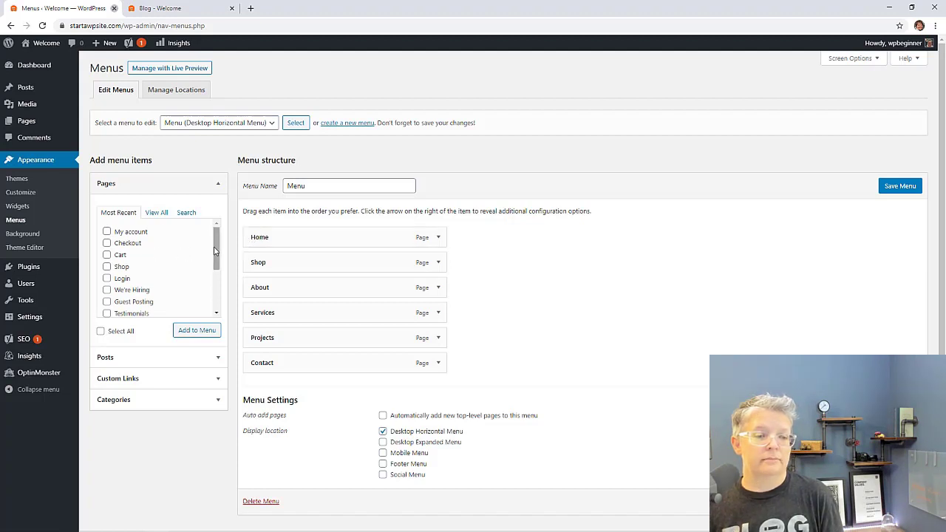
Step: Add the Blog page to the Desktop Horizontal Menu directly after Home and save the menu
{"action": "left_click", "coordinate": [156, 212]}
{"action": "left_click", "coordinate": [106, 243]}
{"action": "left_click", "coordinate": [185, 332]}
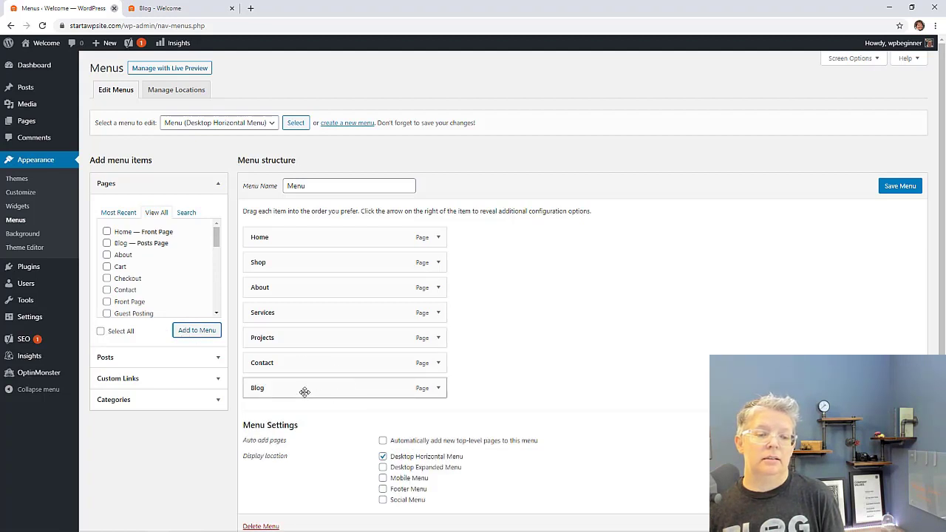
{"action": "left_click_drag", "start_coordinate": [306, 391], "coordinate": [287, 262]}
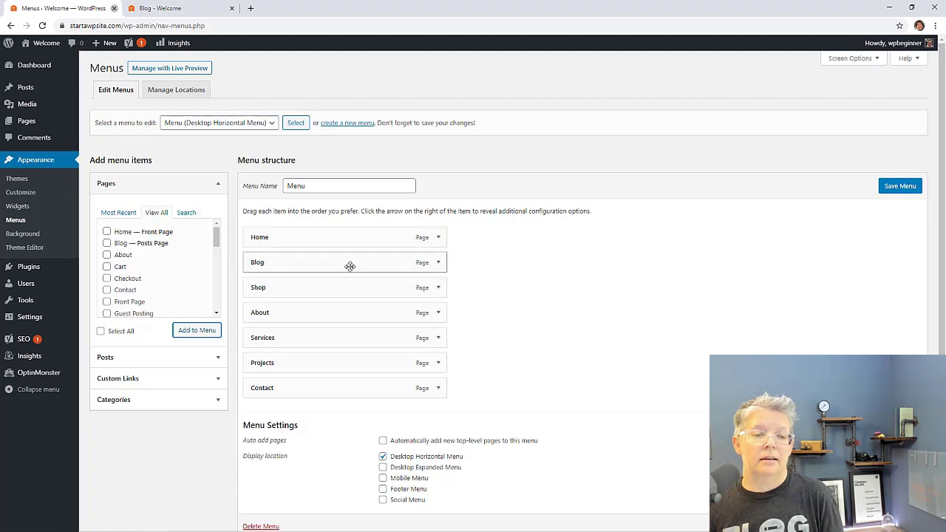
{"action": "left_click", "coordinate": [891, 192]}
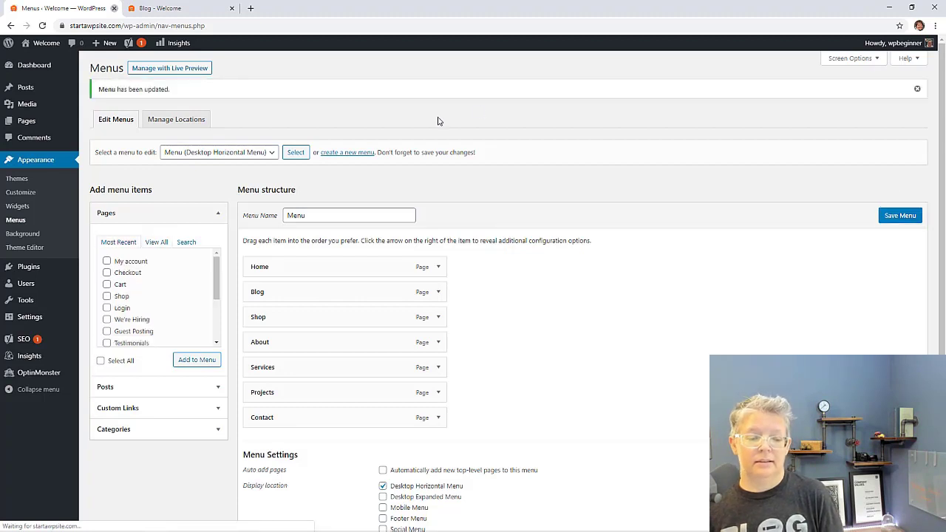
Step: Reload the live site and scroll through the new static Home front page
{"action": "left_click", "coordinate": [152, 8]}
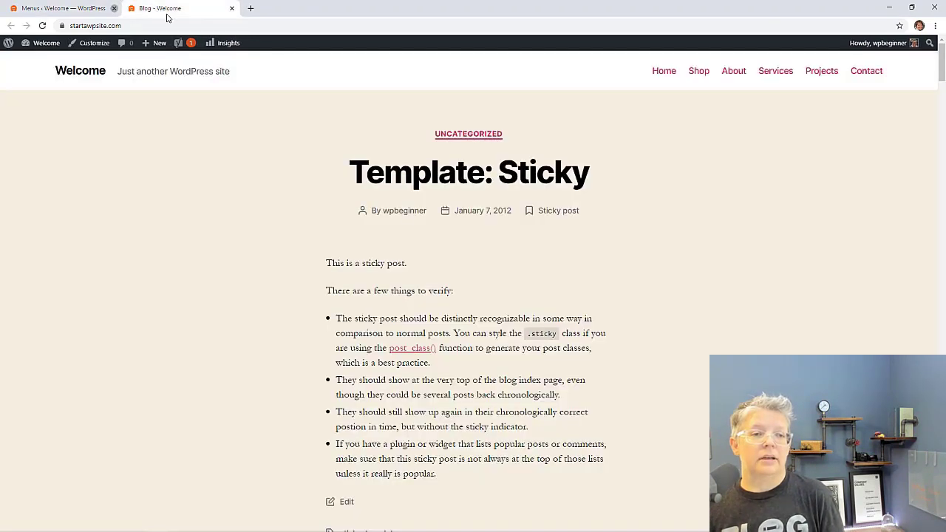
{"action": "left_click", "coordinate": [43, 25]}
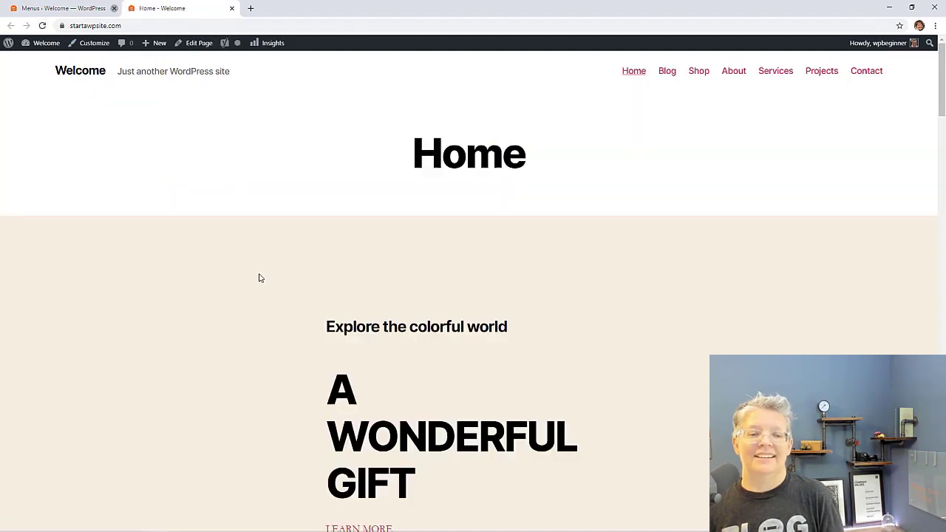
{"action": "scroll", "coordinate": [258, 277], "scroll_direction": "down", "scroll_amount": 3}
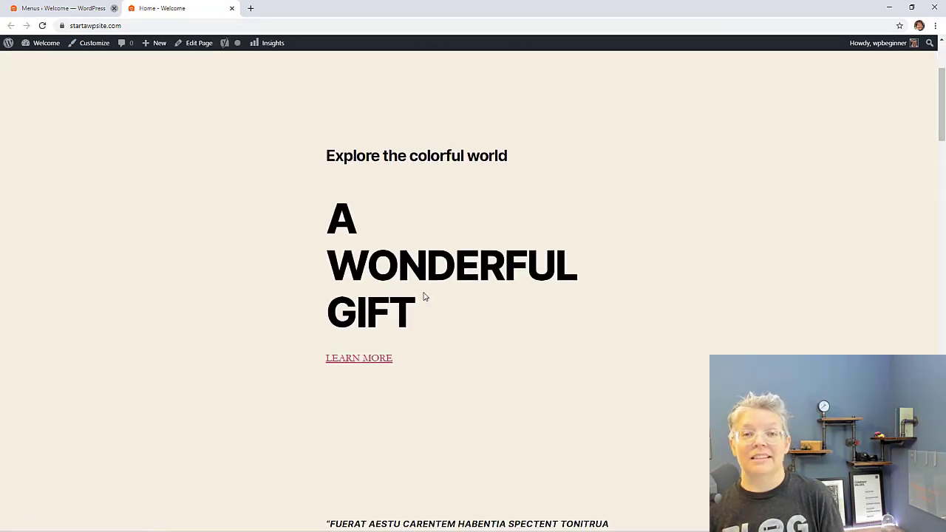
{"action": "scroll", "coordinate": [425, 296], "scroll_direction": "down", "scroll_amount": 9}
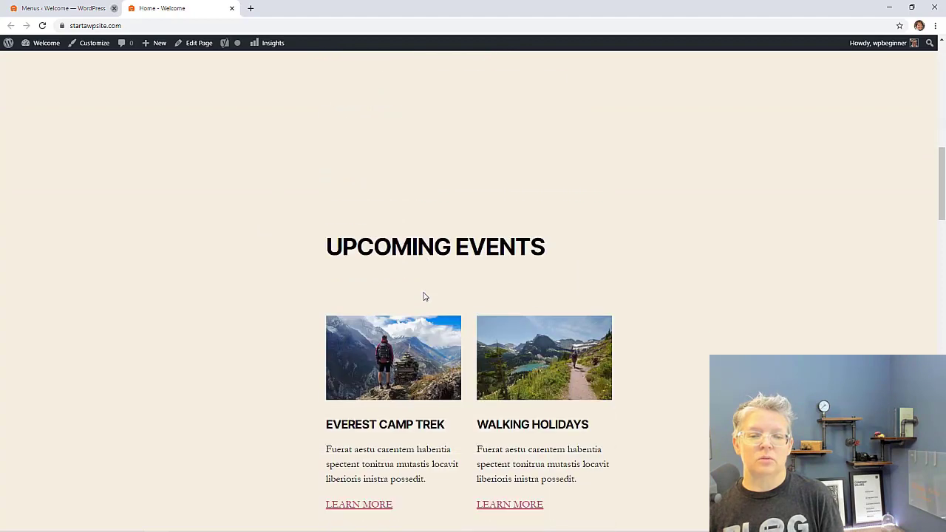
{"action": "scroll", "coordinate": [425, 297], "scroll_direction": "down", "scroll_amount": 6}
{"action": "scroll", "coordinate": [425, 297], "scroll_direction": "down", "scroll_amount": 4}
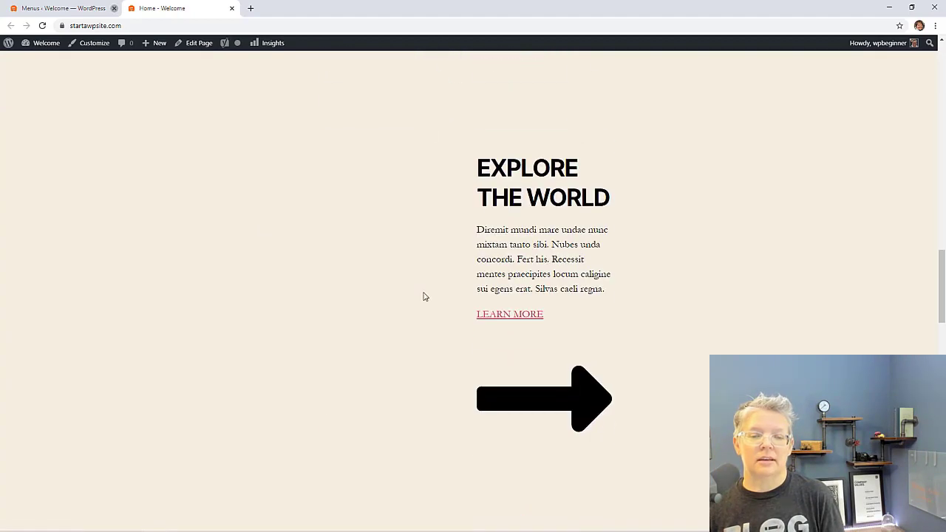
{"action": "scroll", "coordinate": [425, 297], "scroll_direction": "up", "scroll_amount": 20}
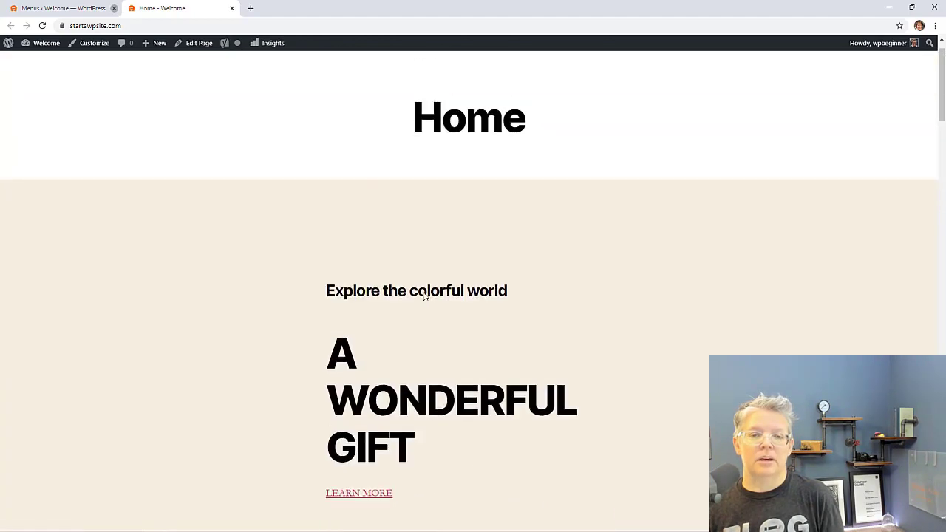
{"action": "scroll", "coordinate": [426, 297], "scroll_direction": "up", "scroll_amount": 1}
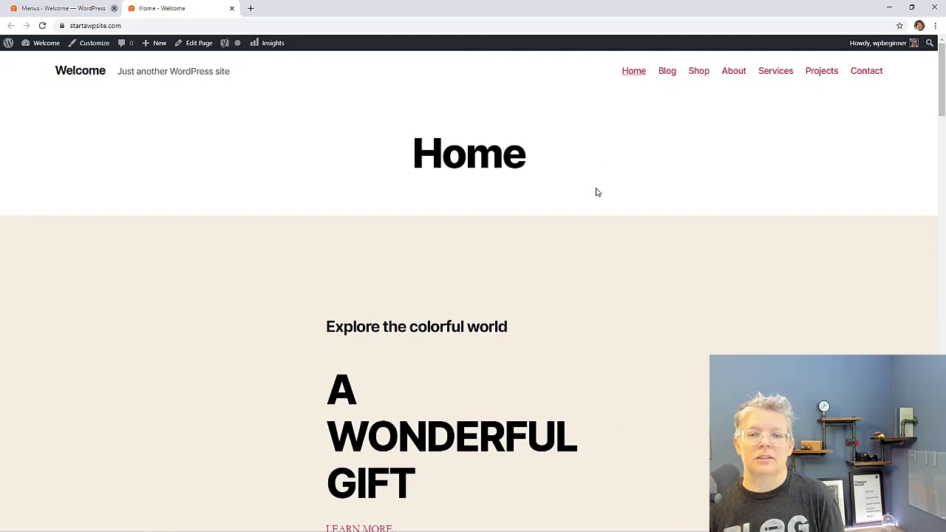
Step: Open the site's Blog page, browse its posts, go to page 2, then return to Menus
{"action": "left_click", "coordinate": [665, 75]}
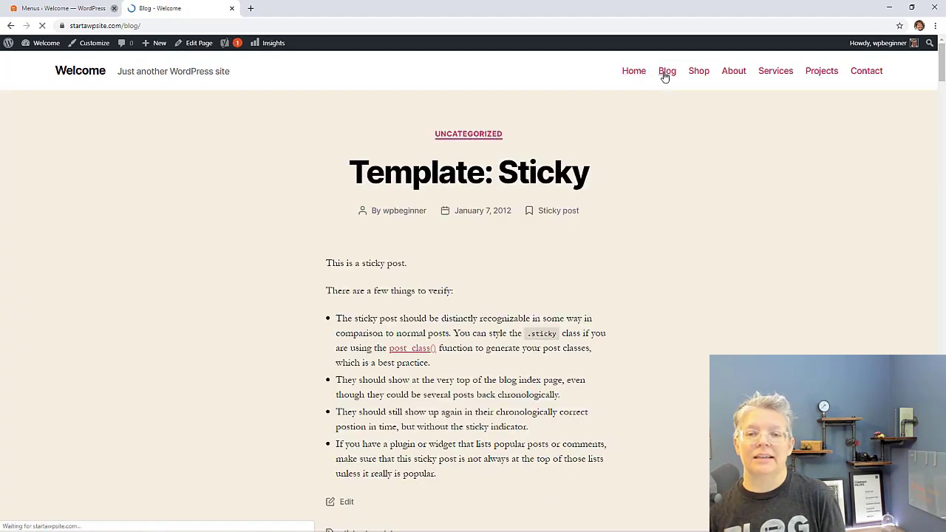
{"action": "scroll", "coordinate": [650, 285], "scroll_direction": "down", "scroll_amount": 6}
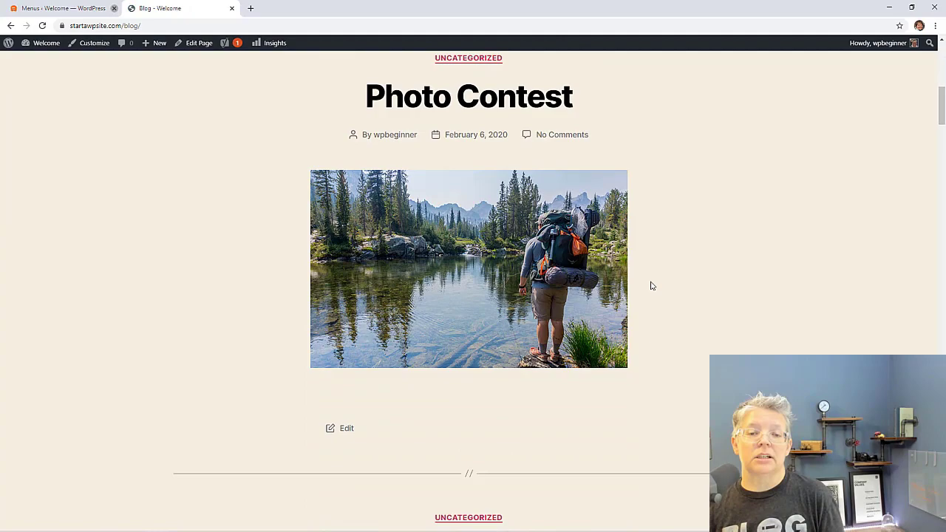
{"action": "scroll", "coordinate": [651, 285], "scroll_direction": "down", "scroll_amount": 15}
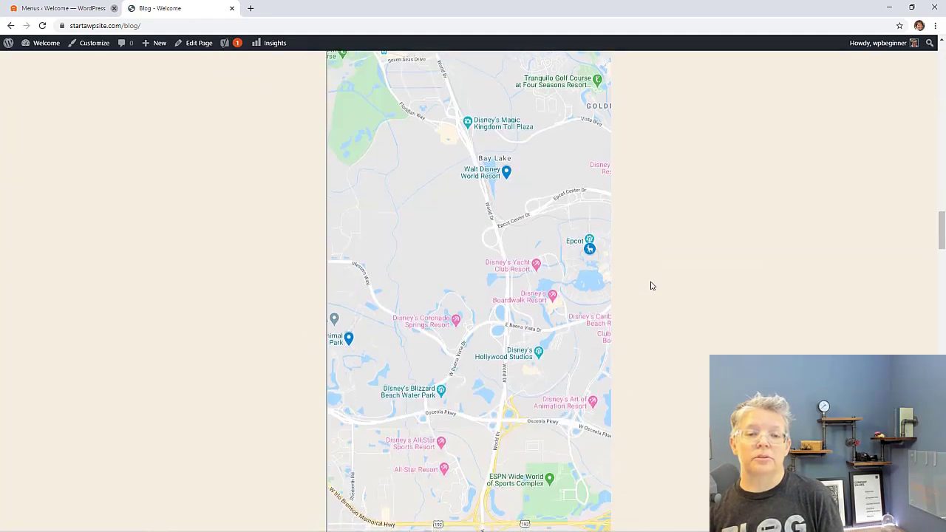
{"action": "scroll", "coordinate": [651, 285], "scroll_direction": "down", "scroll_amount": 20}
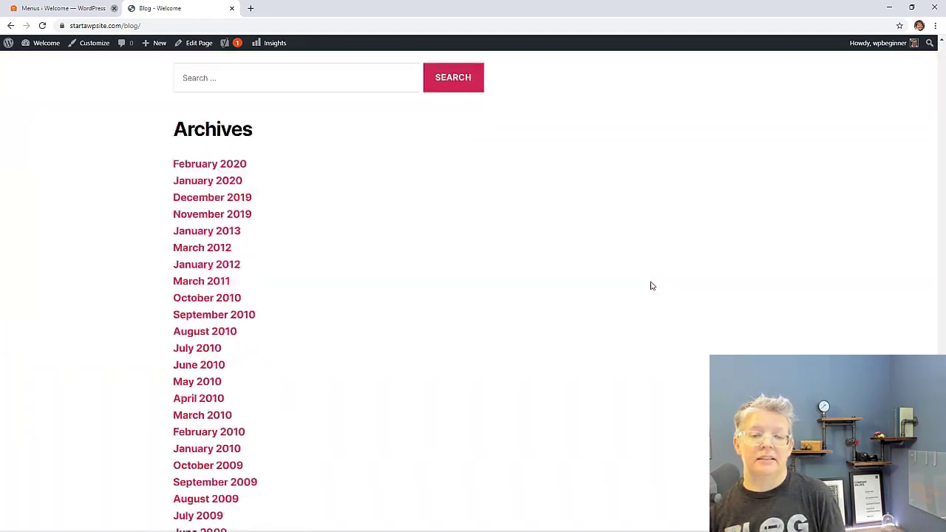
{"action": "scroll", "coordinate": [652, 285], "scroll_direction": "up", "scroll_amount": 10}
{"action": "left_click", "coordinate": [456, 382]}
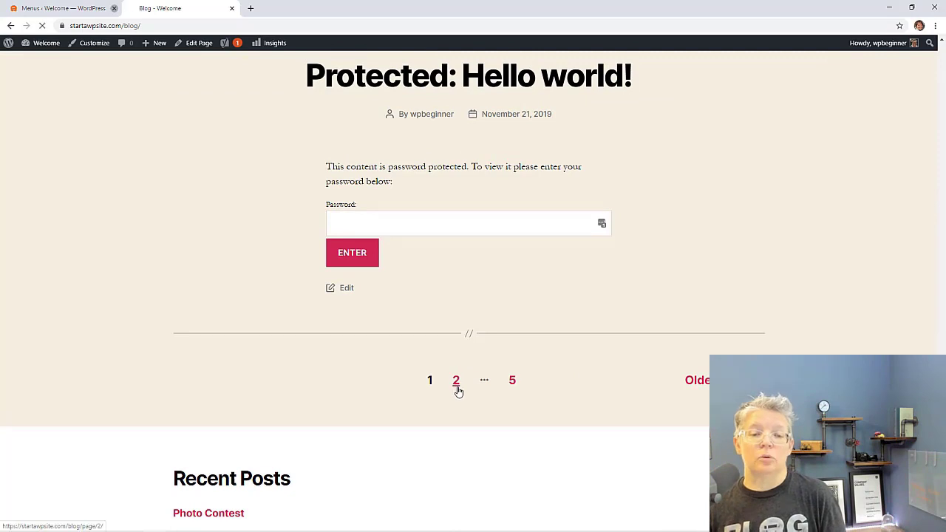
{"action": "scroll", "coordinate": [456, 391], "scroll_direction": "down", "scroll_amount": 10}
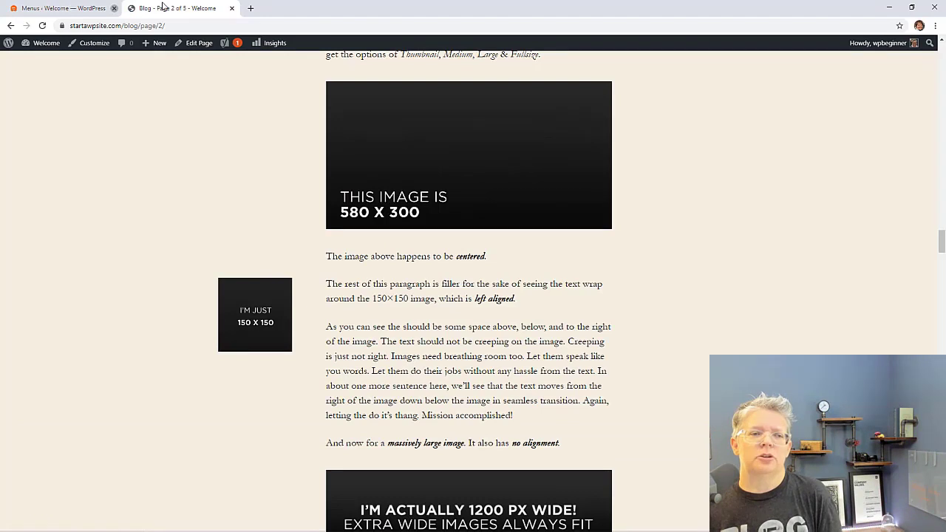
{"action": "left_click", "coordinate": [69, 9]}
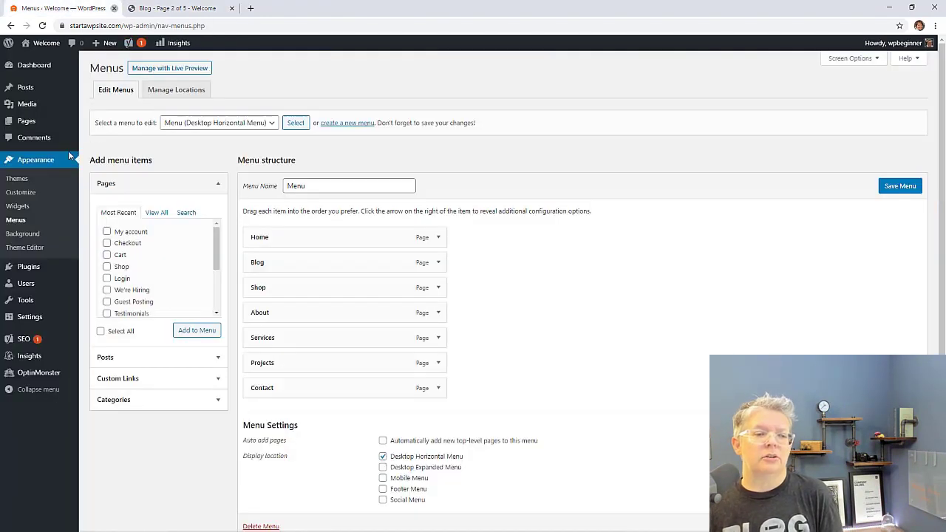
{"action": "left_click", "coordinate": [21, 193]}
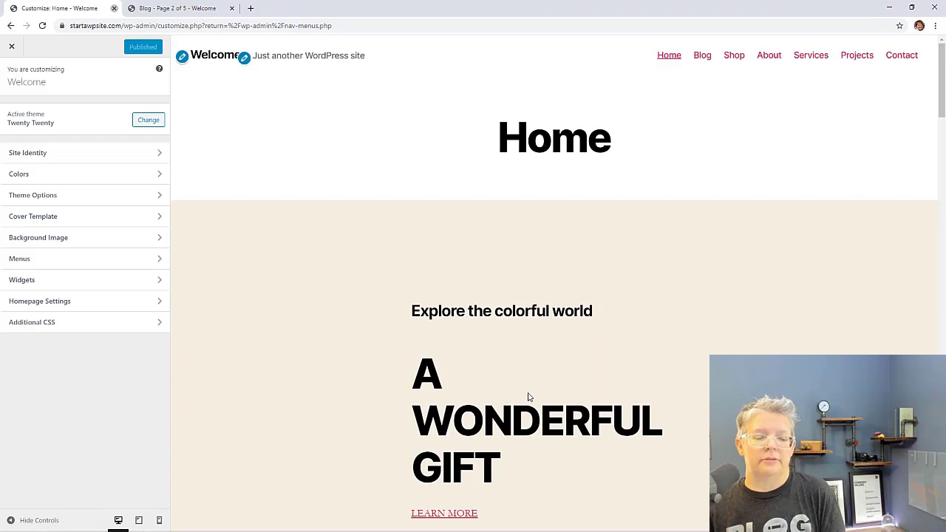
{"action": "scroll", "coordinate": [529, 397], "scroll_direction": "down", "scroll_amount": 2}
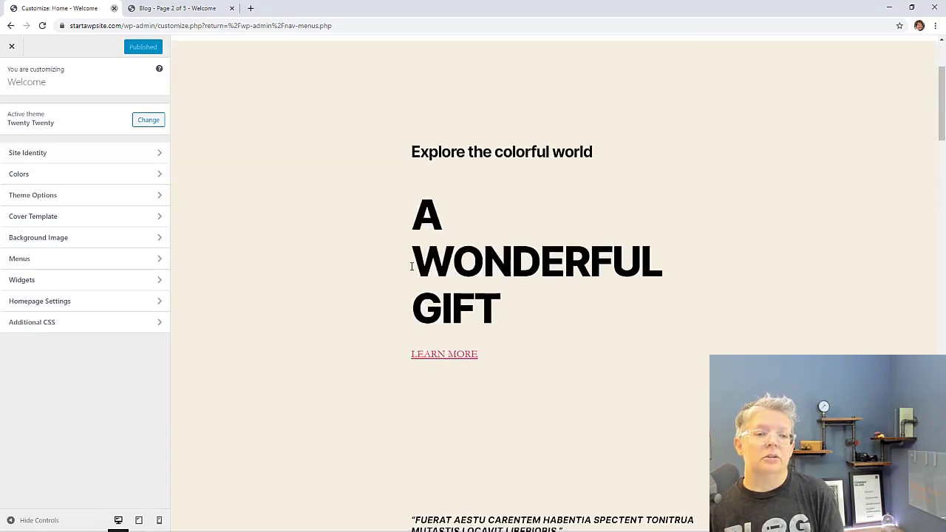
{"action": "scroll", "coordinate": [411, 267], "scroll_direction": "up", "scroll_amount": 2}
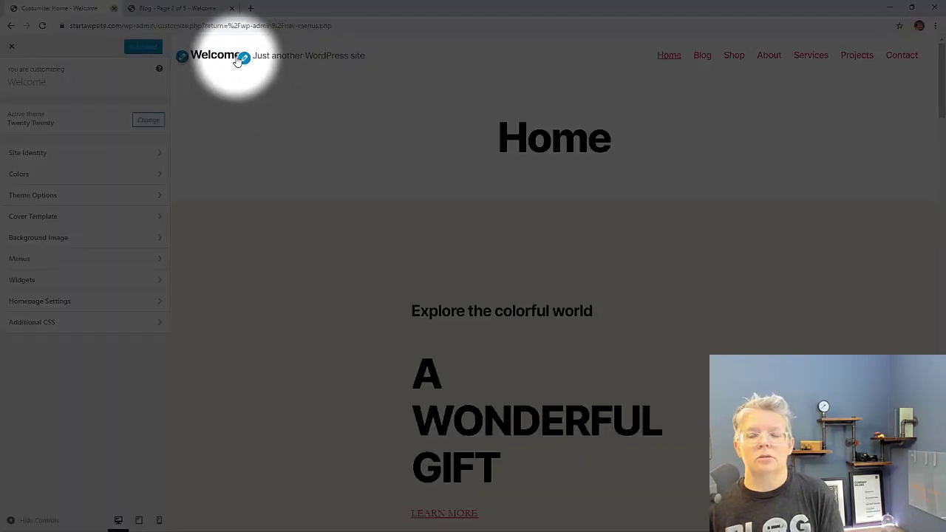
{"action": "scroll", "coordinate": [267, 111], "scroll_direction": "down", "scroll_amount": 1}
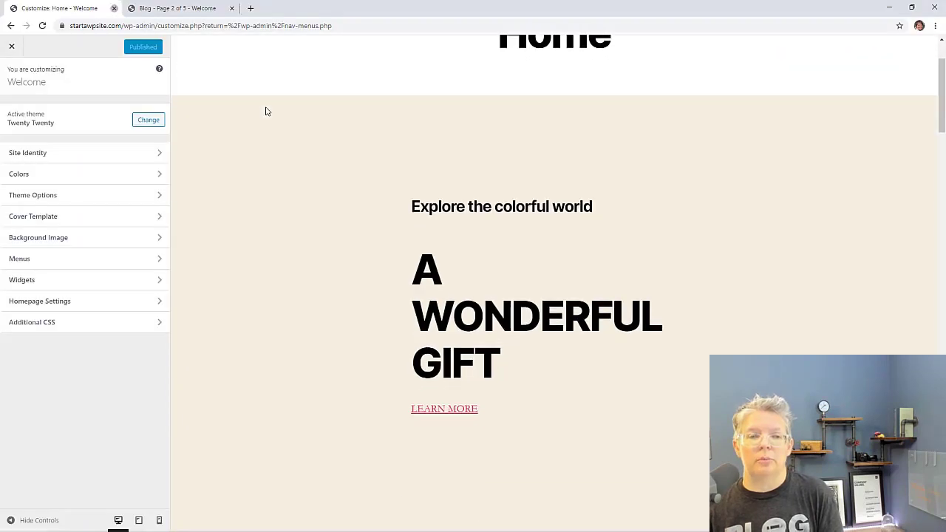
{"action": "scroll", "coordinate": [267, 111], "scroll_direction": "down", "scroll_amount": 5}
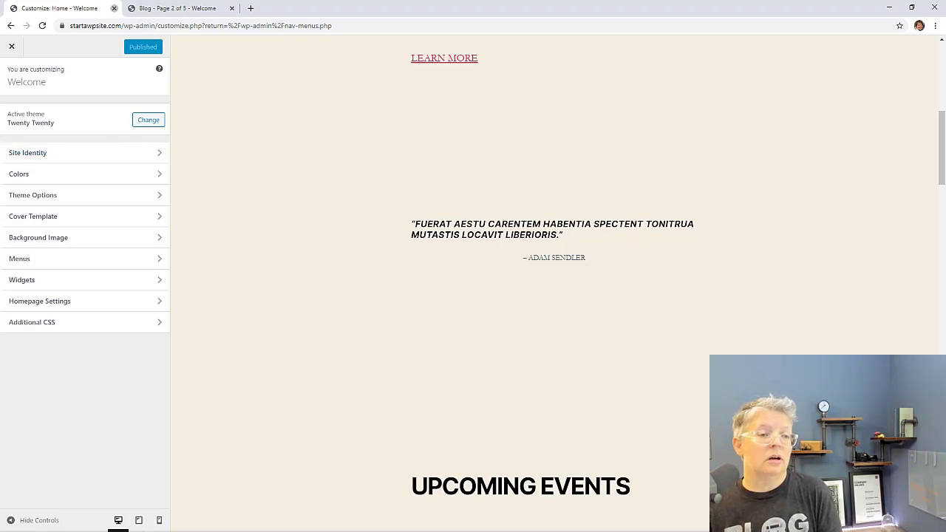
{"action": "left_click", "coordinate": [12, 47]}
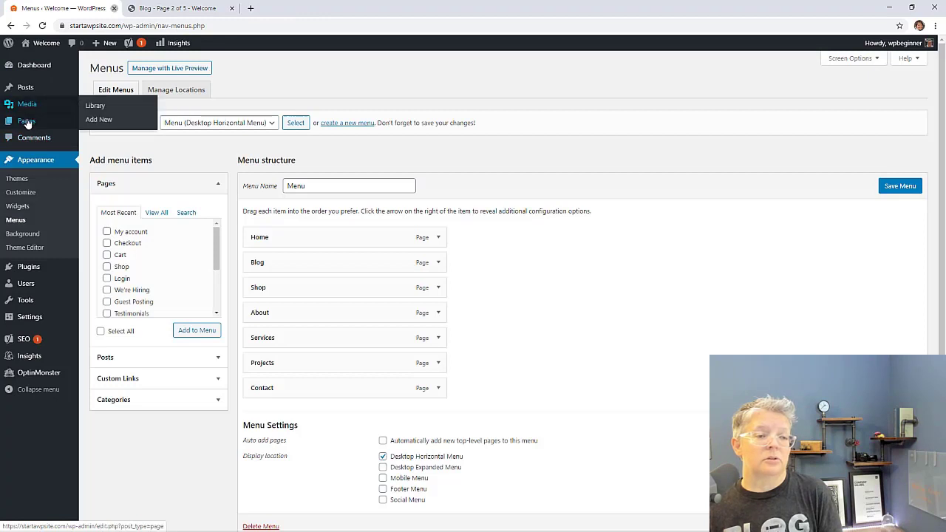
Step: Open the Home front page in the editor and look at its available page templates
{"action": "left_click", "coordinate": [26, 123]}
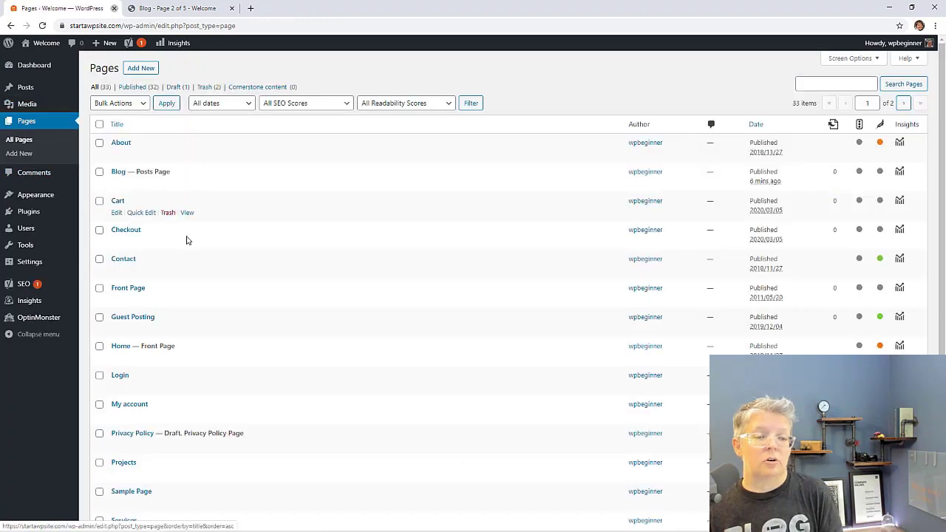
{"action": "left_click", "coordinate": [116, 357]}
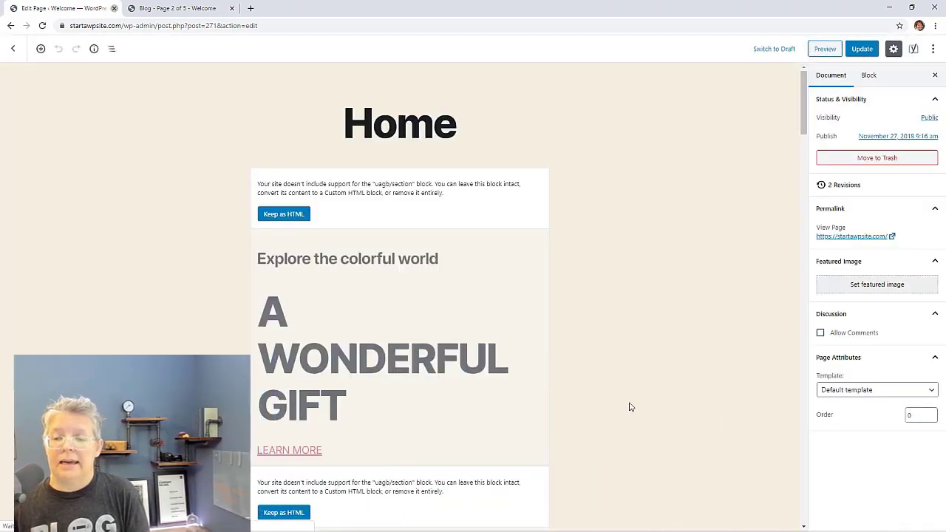
{"action": "left_click", "coordinate": [857, 392]}
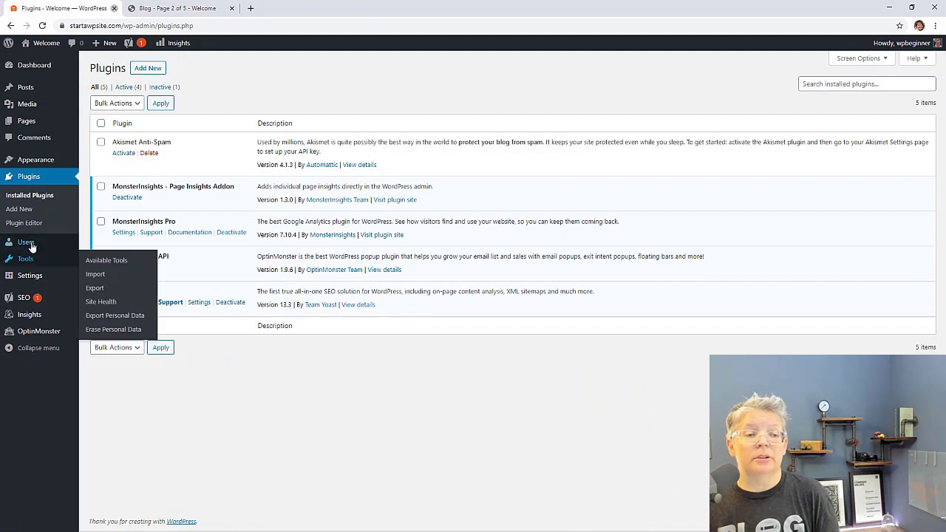
Step: Head back to the Dashboard item in the WordPress admin sidebar
{"action": "mouse_move", "coordinate": [31, 242]}
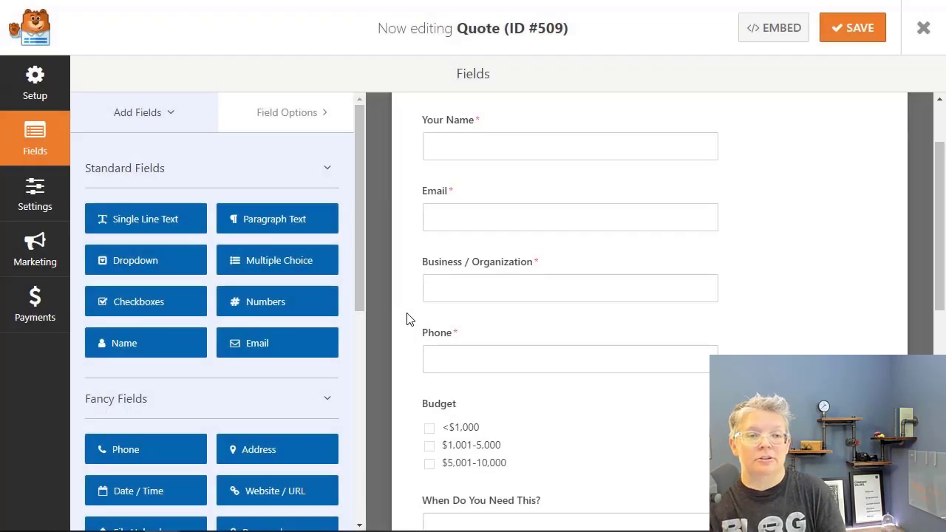
Step: Load wpforms.com/wpbeginner in the browser using the address bar's autocomplete from 'wp'
{"action": "scroll", "coordinate": [408, 318], "scroll_direction": "down", "scroll_amount": 2}
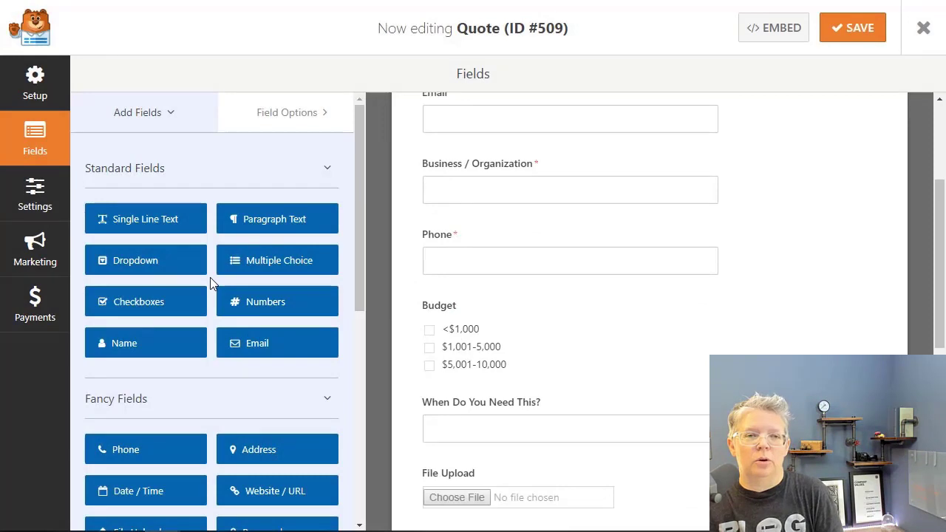
{"action": "scroll", "coordinate": [210, 283], "scroll_direction": "down", "scroll_amount": 2}
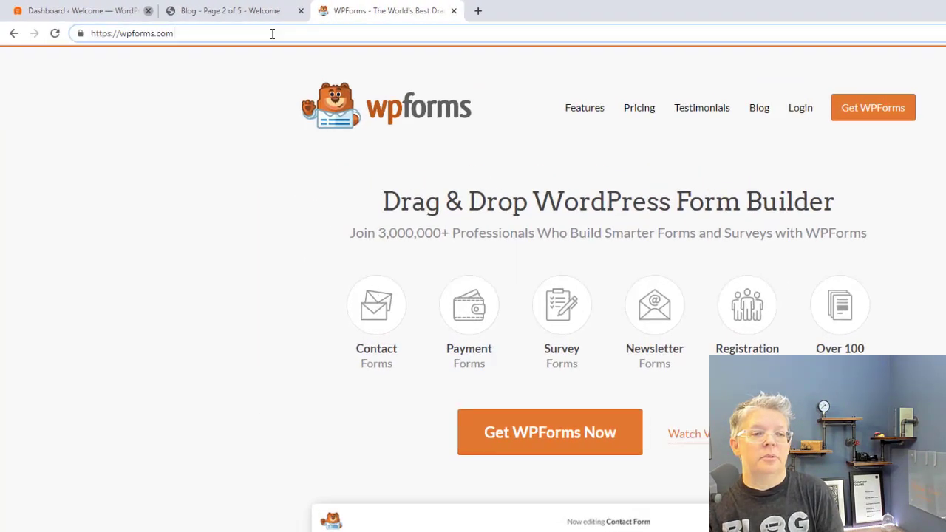
{"action": "left_click", "coordinate": [321, 39]}
{"action": "type", "text": "wp"}
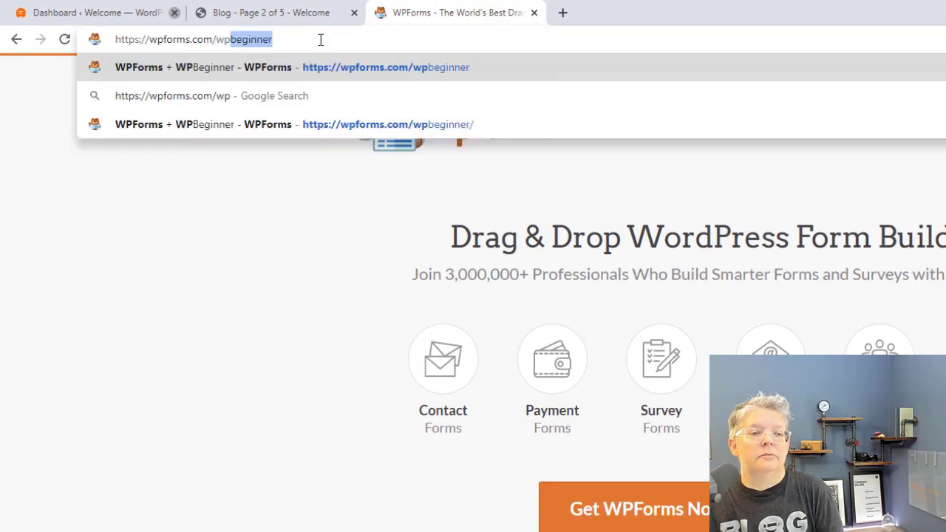
{"action": "key", "text": "Return"}
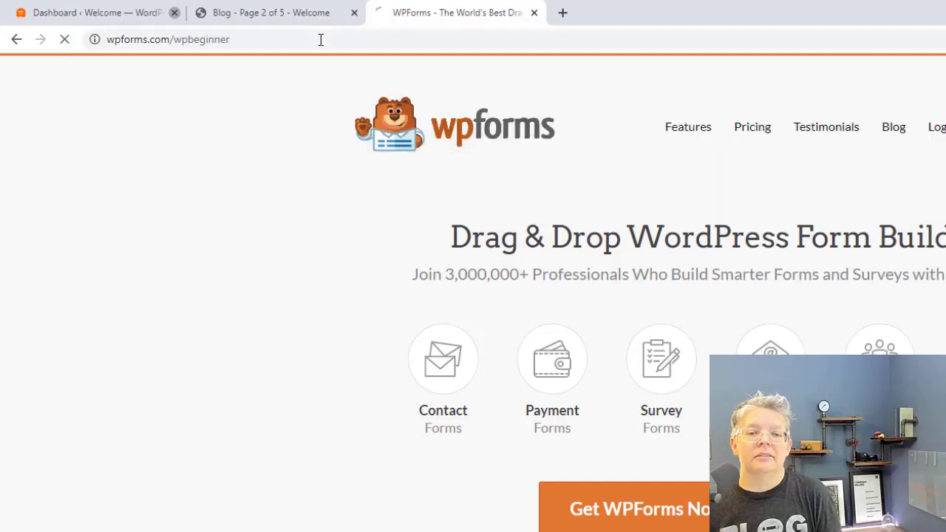